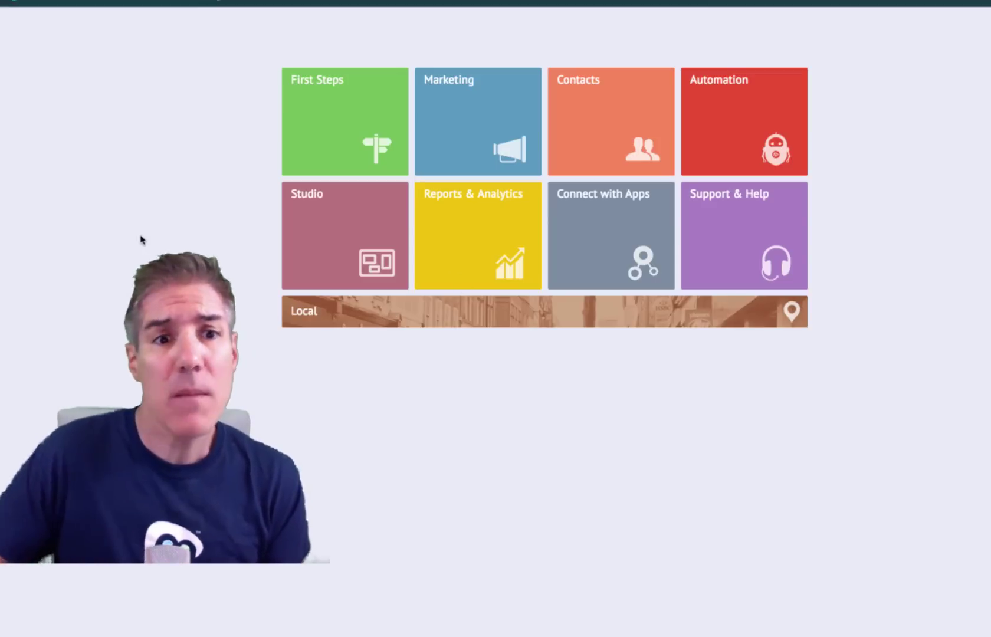
- Launch Bridgestatz Web Analytics from the Reports & Analytics section
click(475, 232)
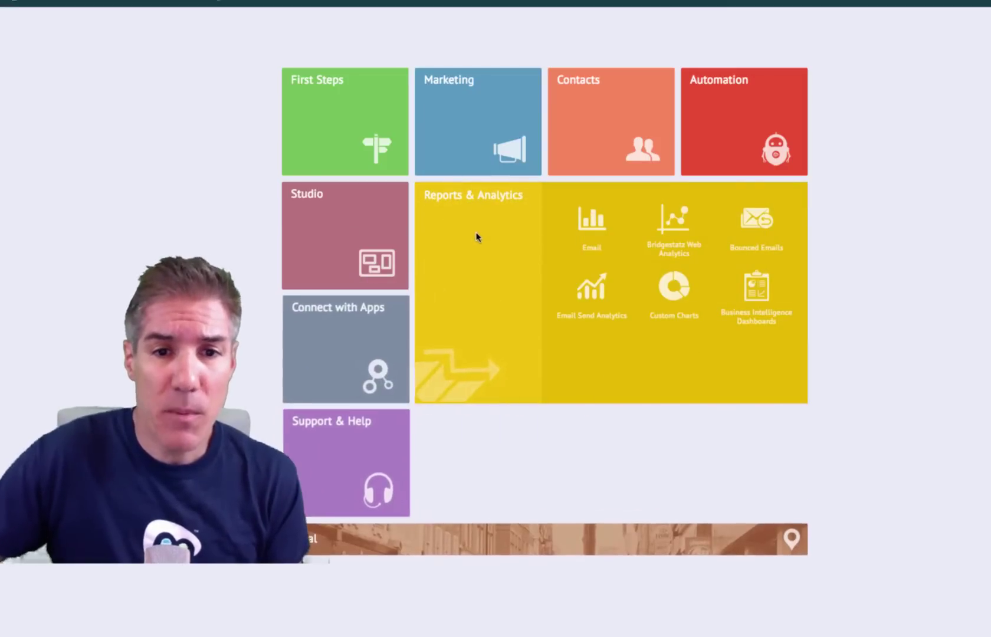
click(673, 223)
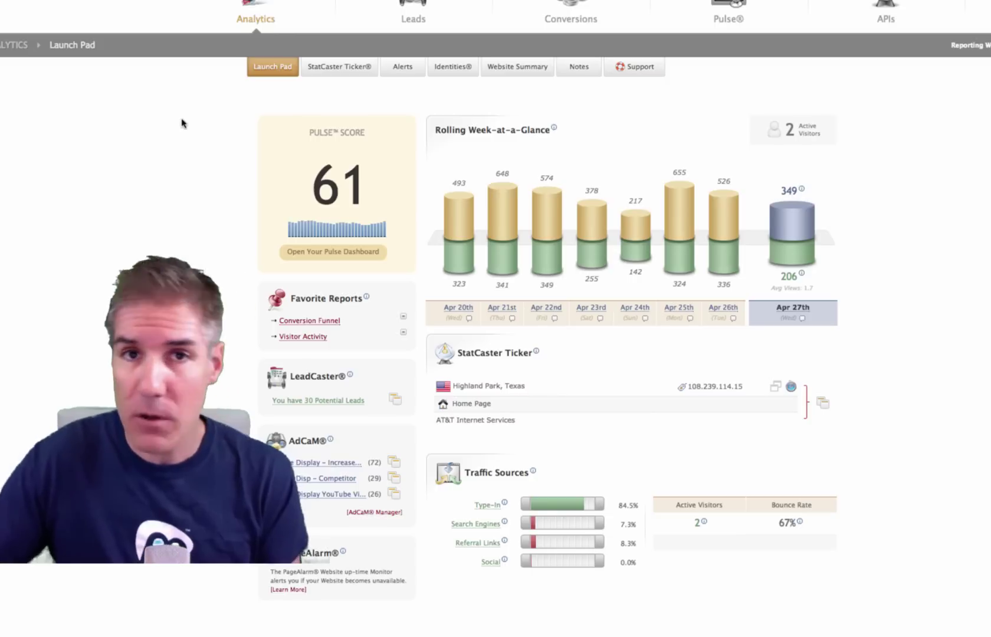
scroll(232, 232, down, 2)
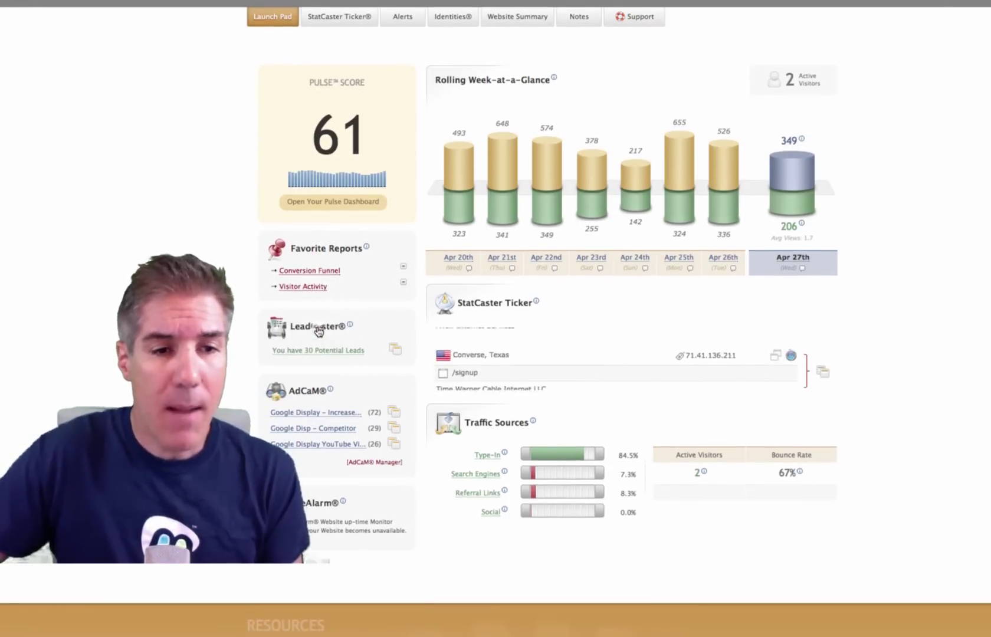
- Open the Live Leads list and expand the first visiting company's clickpath details
click(318, 330)
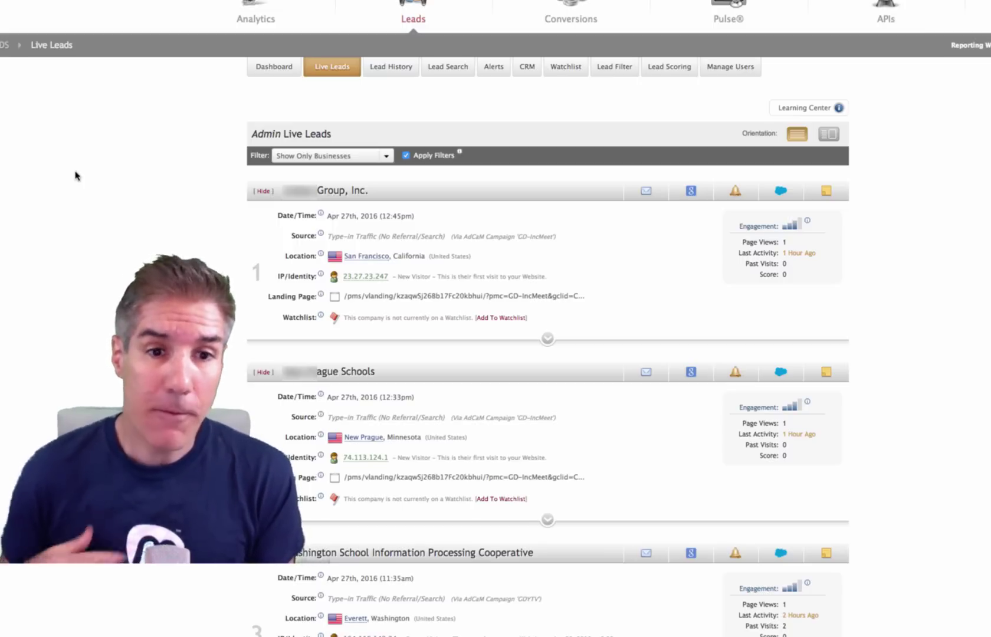
click(547, 339)
scroll(547, 339, down, 3)
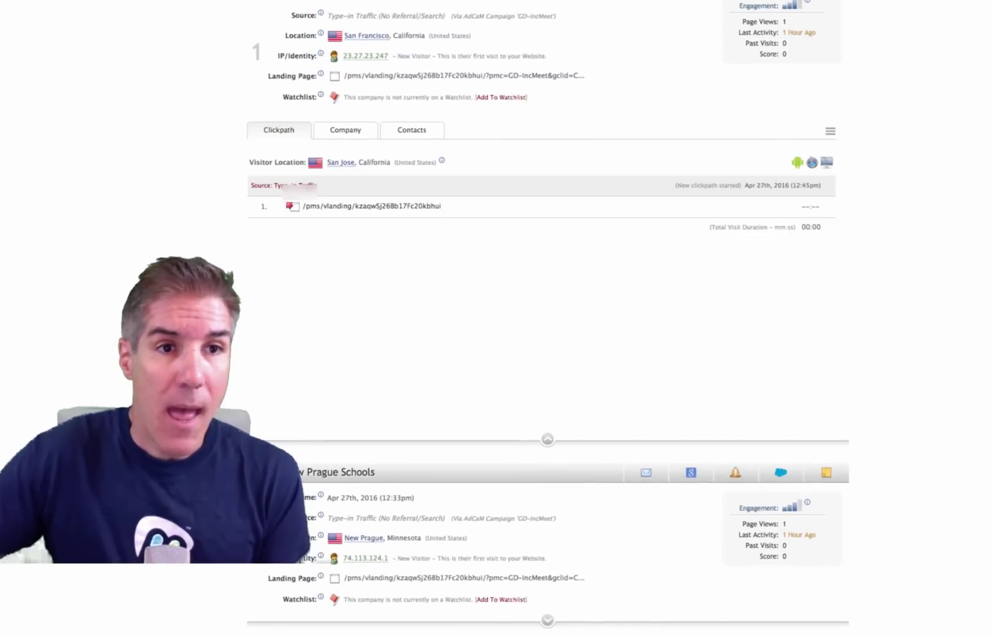
- Load the contact list for CoStar Group, Inc. in the expanded lead
click(411, 130)
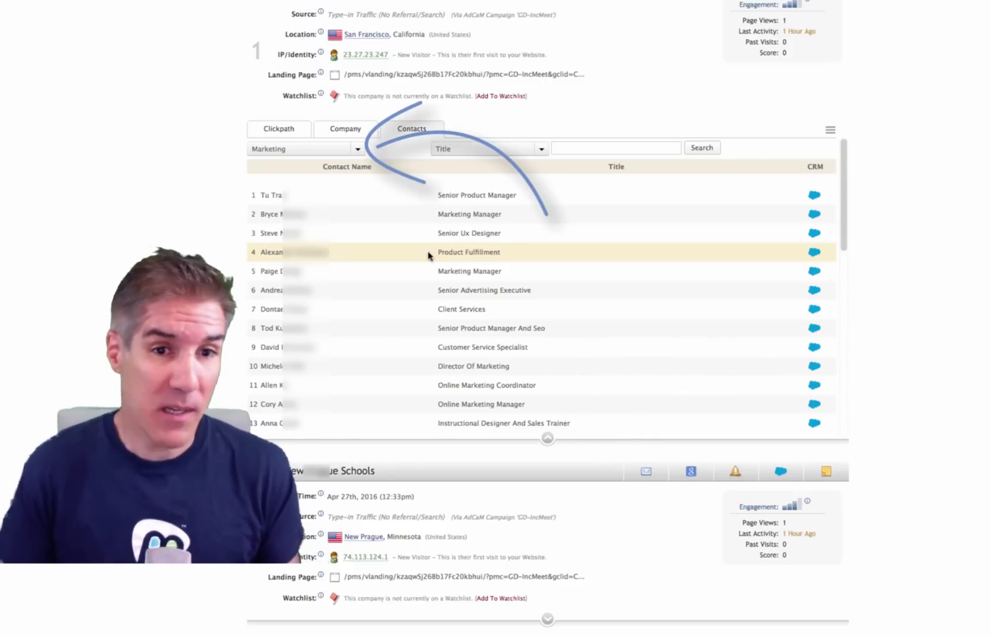
- Filter the CoStar contacts by department, first to Sales, then to Engineering
click(357, 149)
click(292, 177)
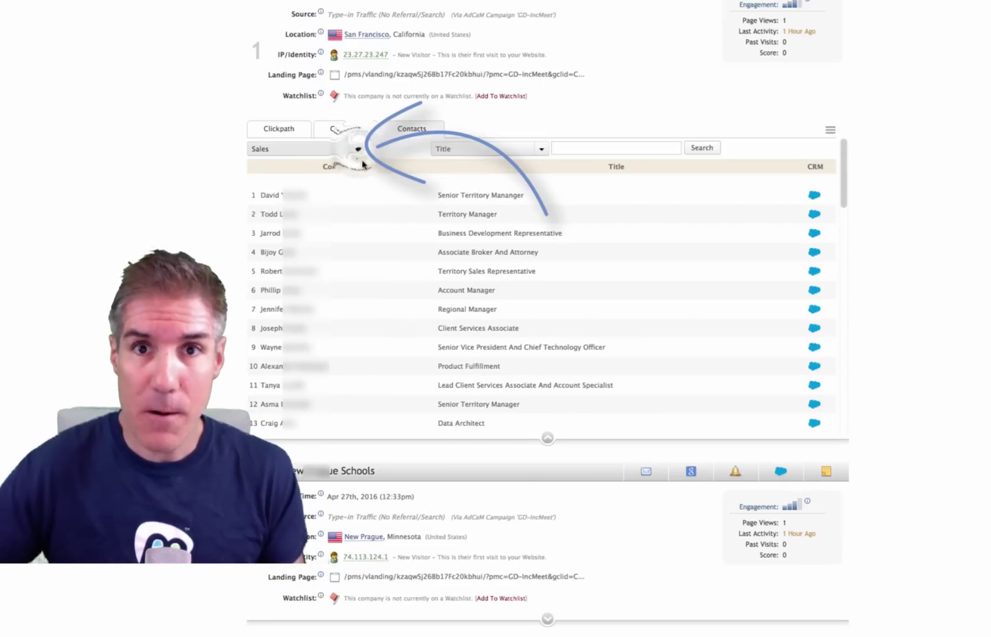
click(357, 149)
click(317, 192)
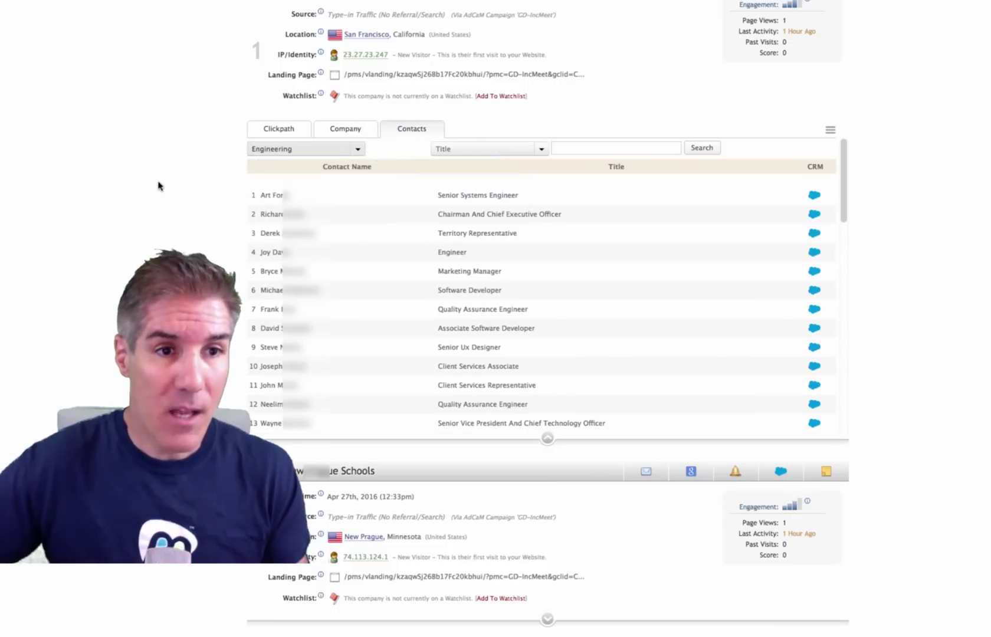
click(357, 149)
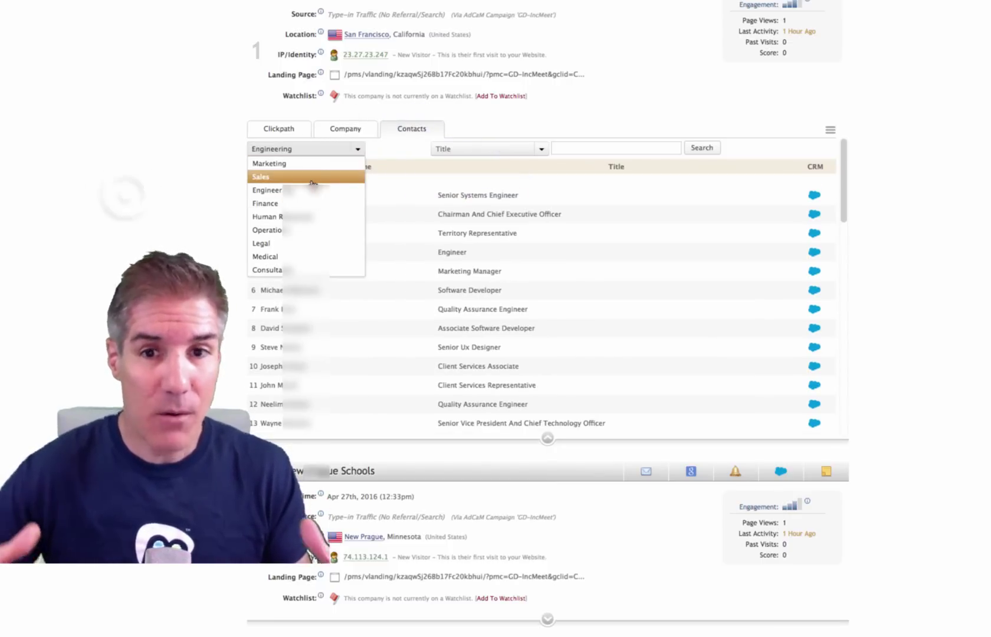
click(124, 200)
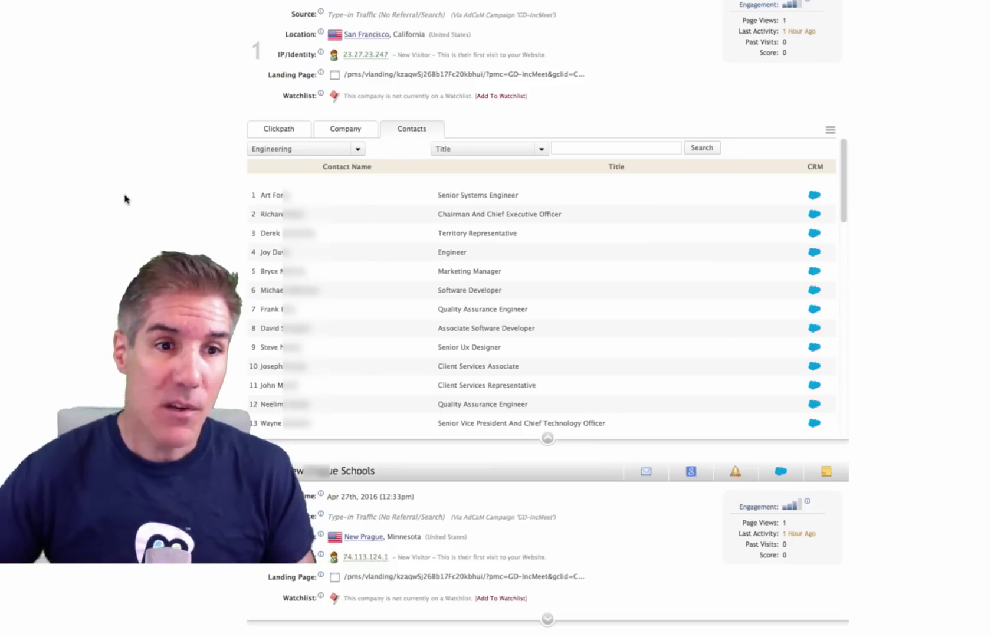